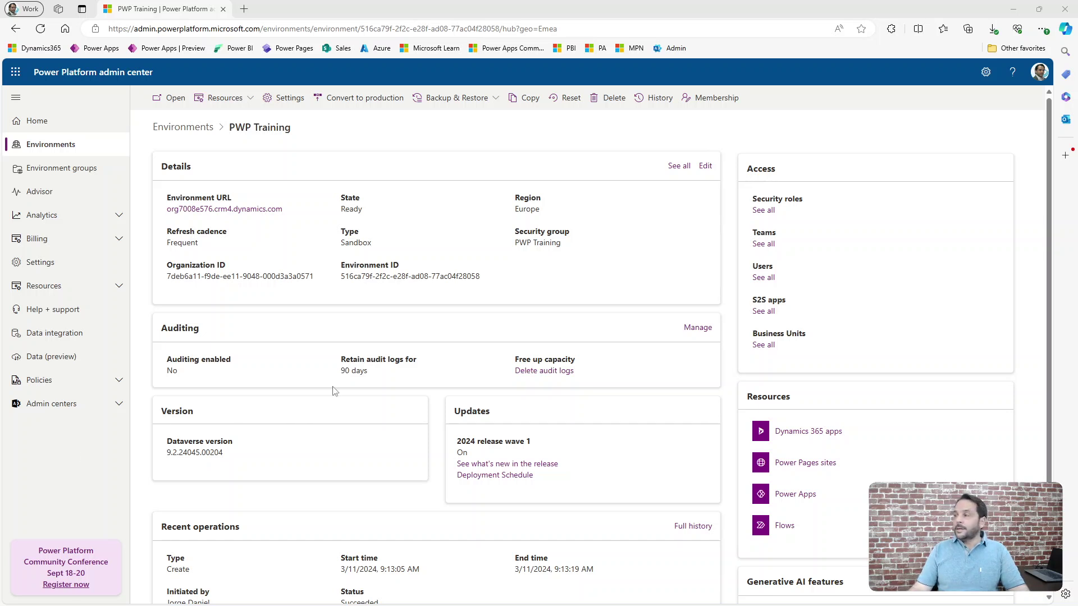
Open the environment's Edit details panel, then close it without saving any changes
left_click(705, 169)
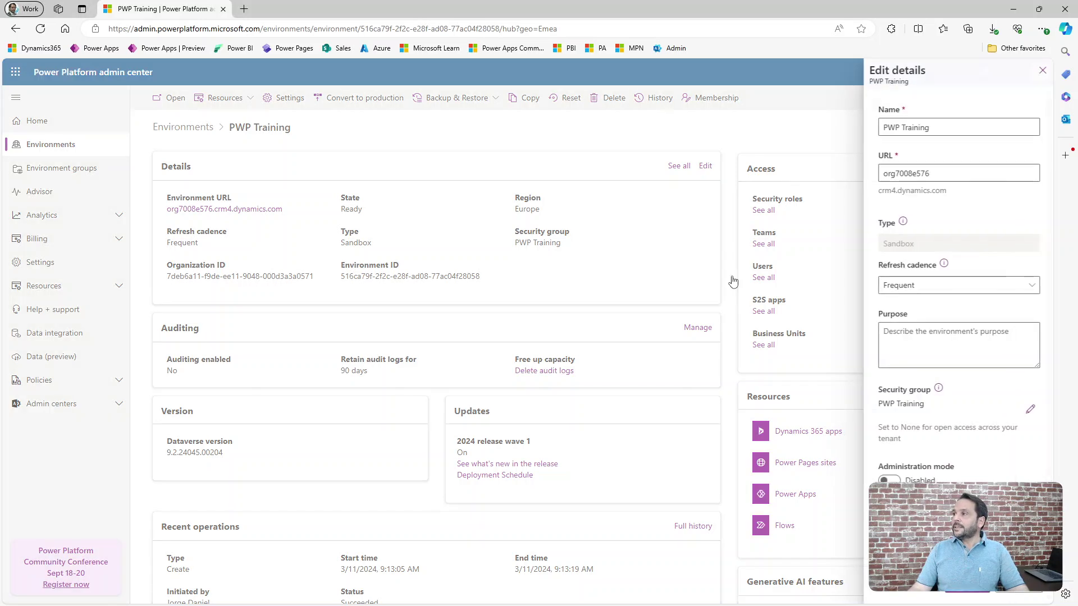
left_click(947, 176)
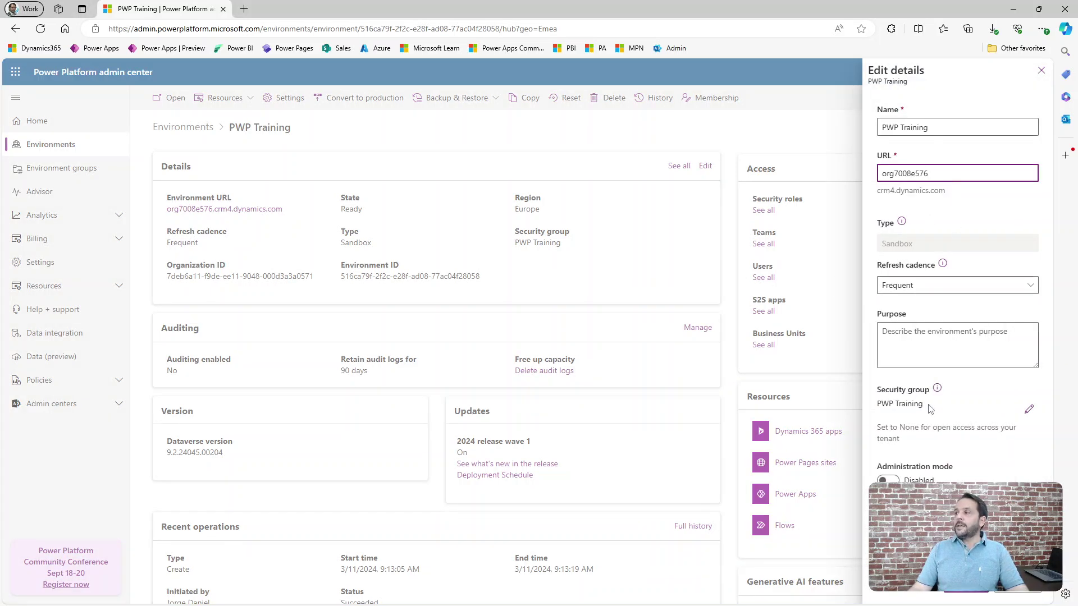
left_click(1015, 593)
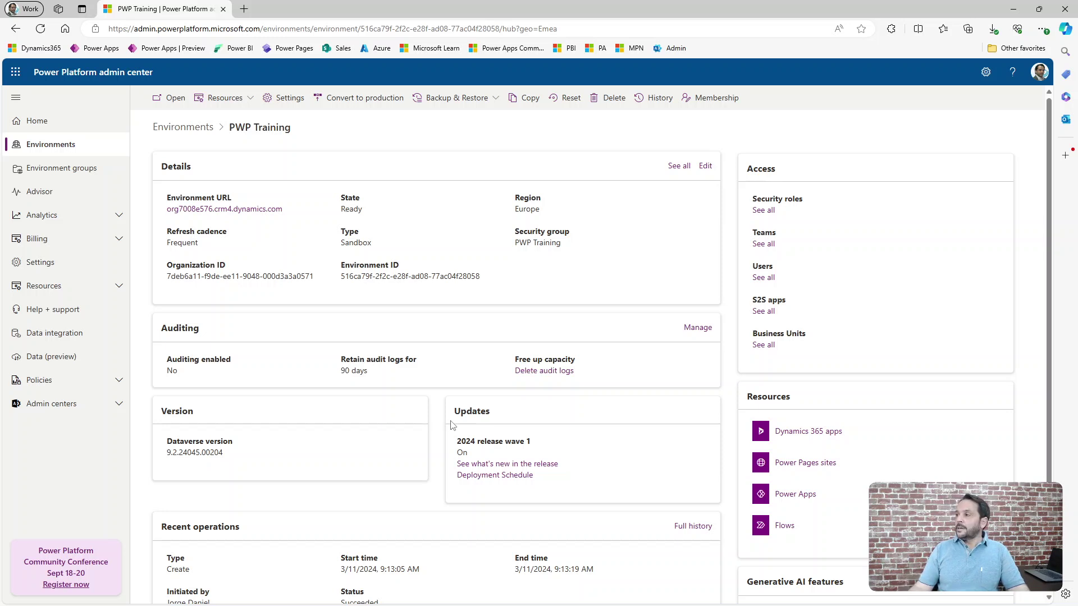
On the Auditing settings, check Start Auditing and set log retention to 30 days
left_click(698, 329)
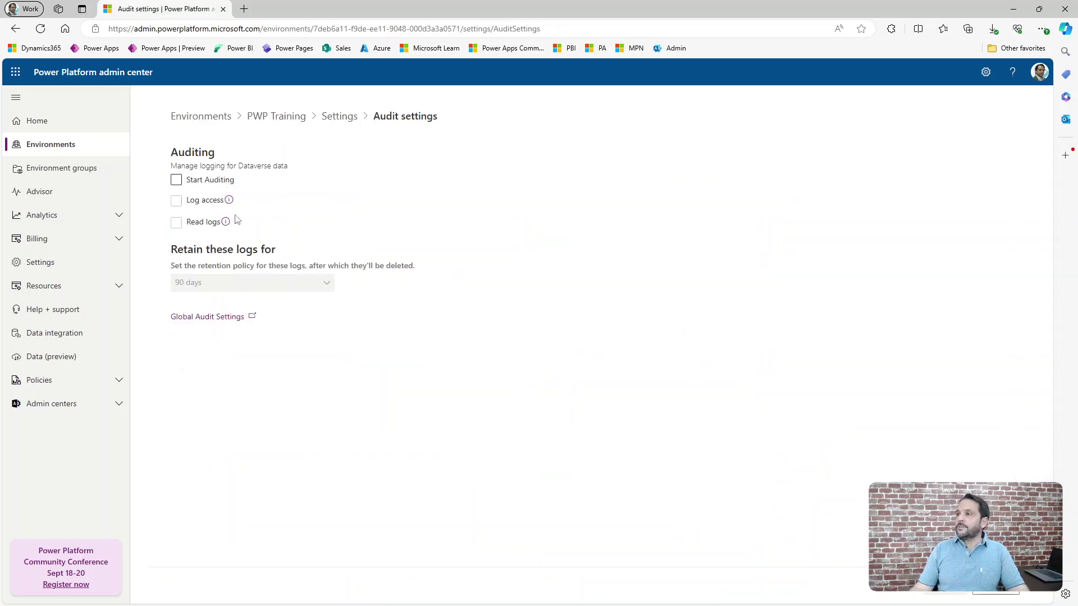
left_click(175, 181)
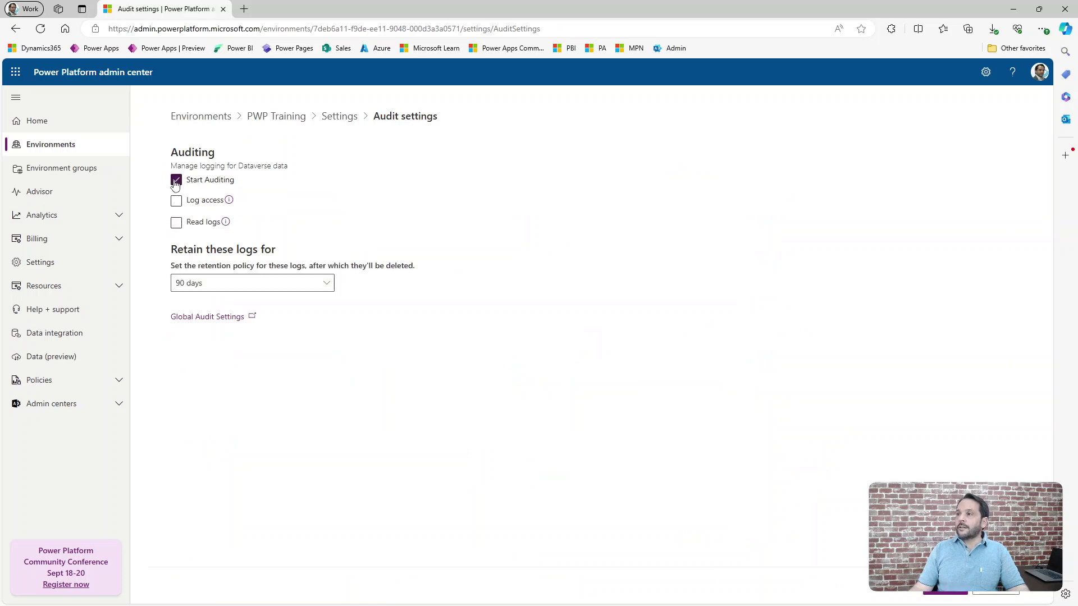
left_click(191, 284)
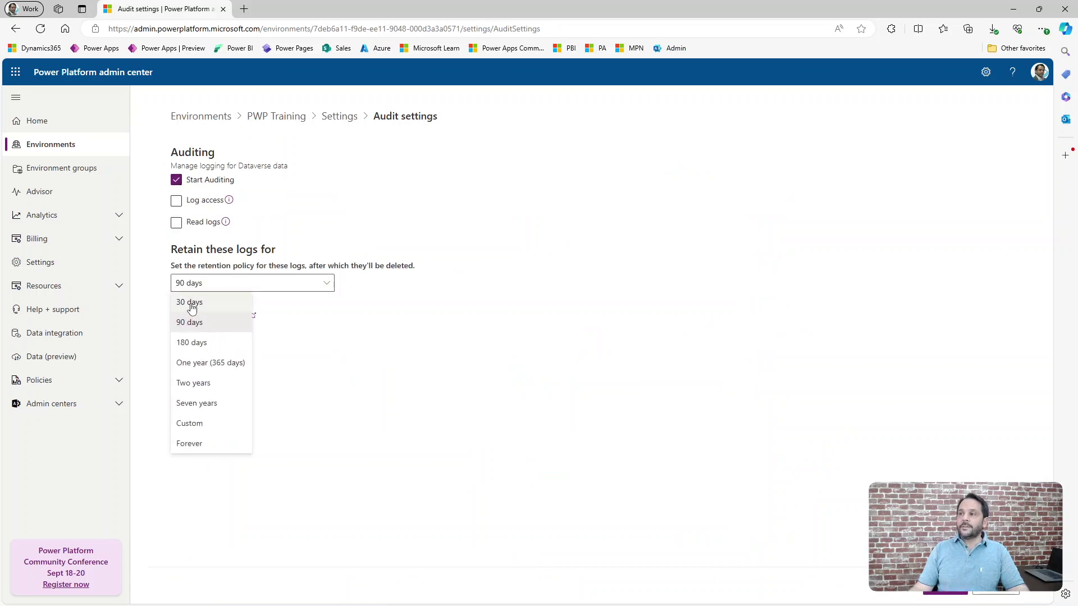
left_click(190, 303)
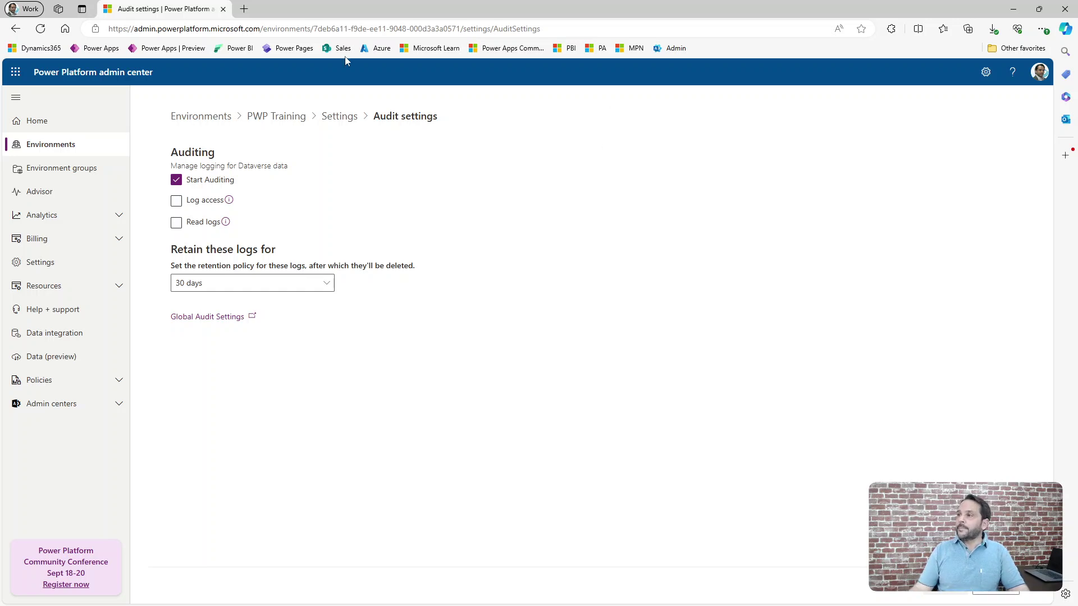
Check the Dataverse version on the overview, view Full history, then return to PWP Training
left_click(271, 125)
scroll(263, 485, "down", 2)
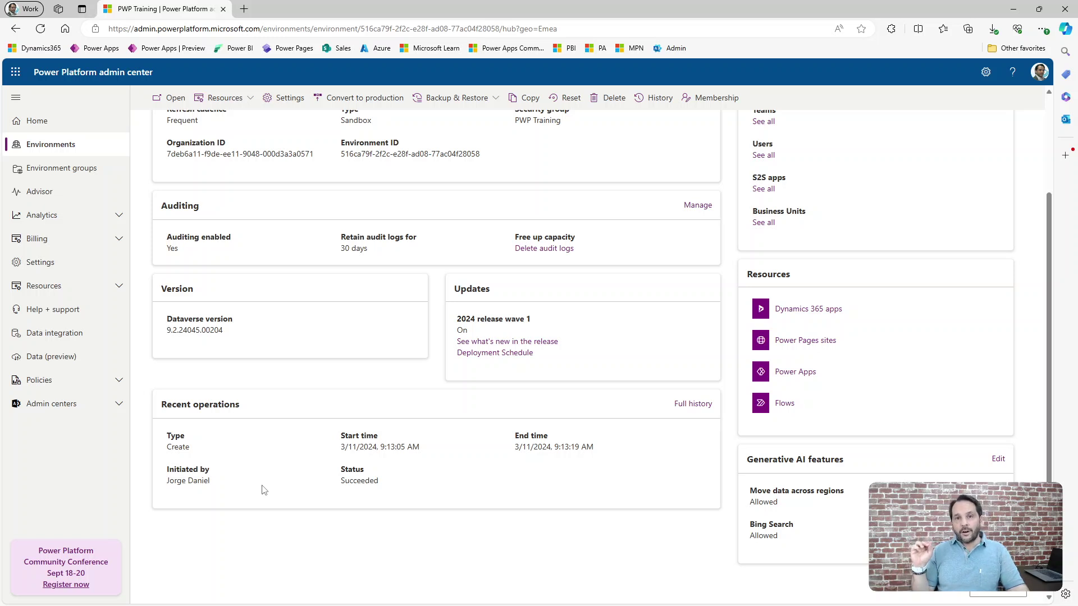
left_click_drag(231, 340, 153, 341)
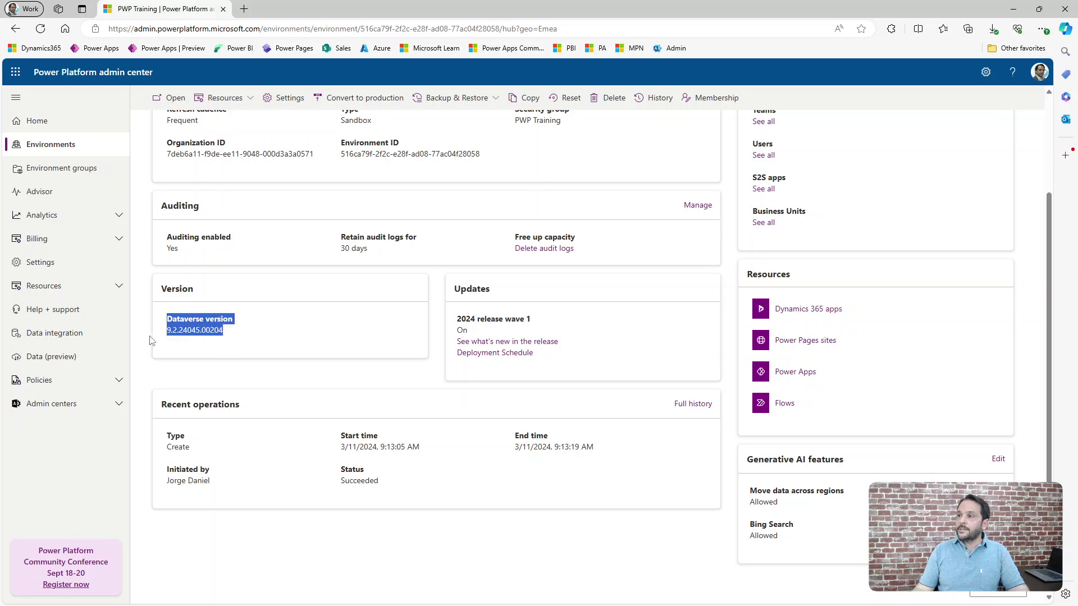
left_click(483, 335)
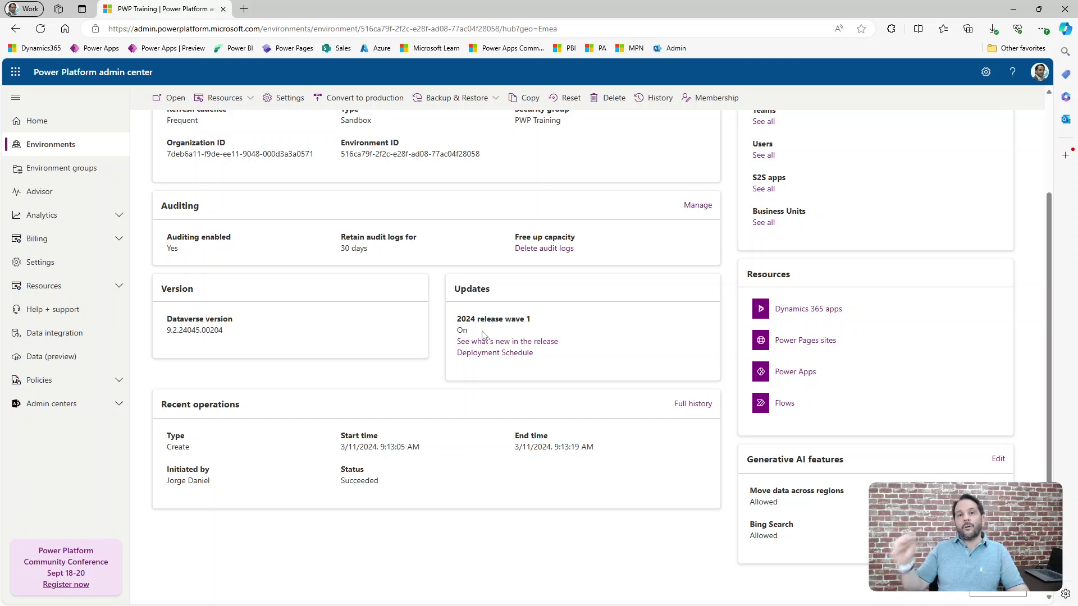
left_click(692, 404)
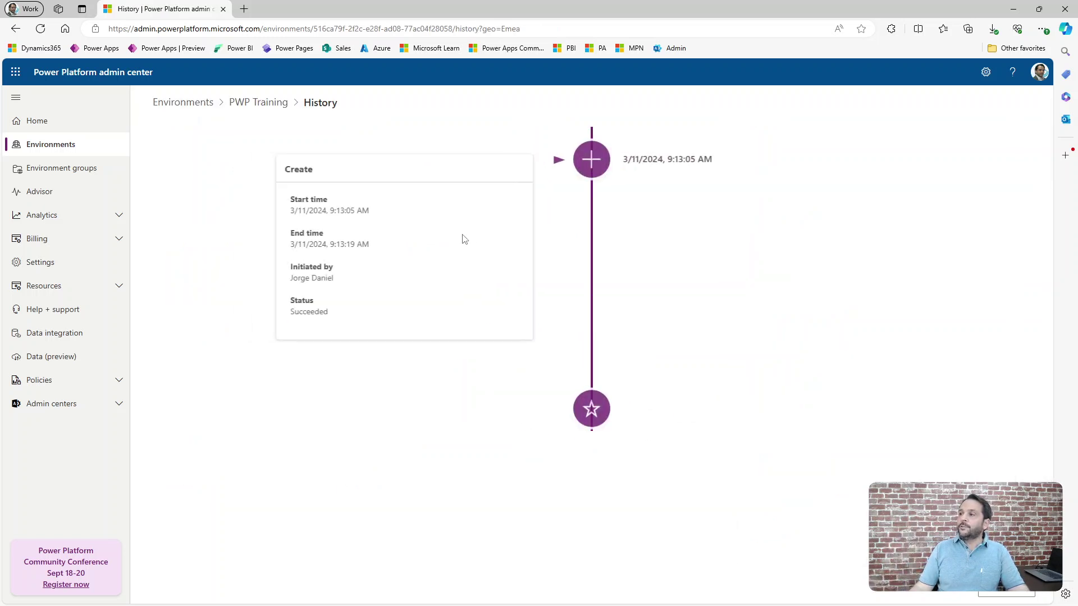
left_click(257, 107)
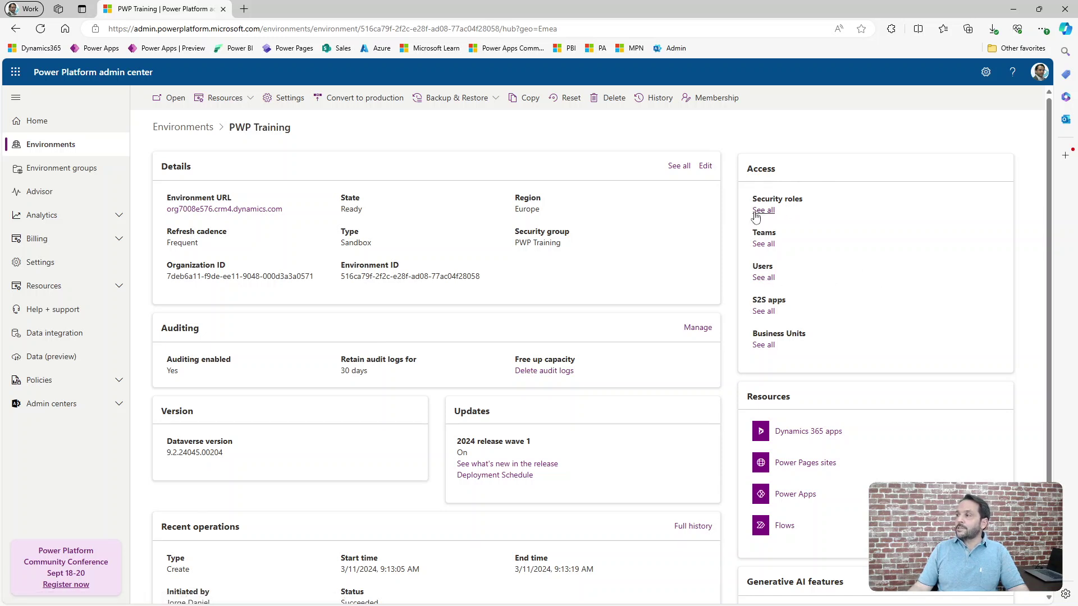
scroll(845, 219, "down", 2)
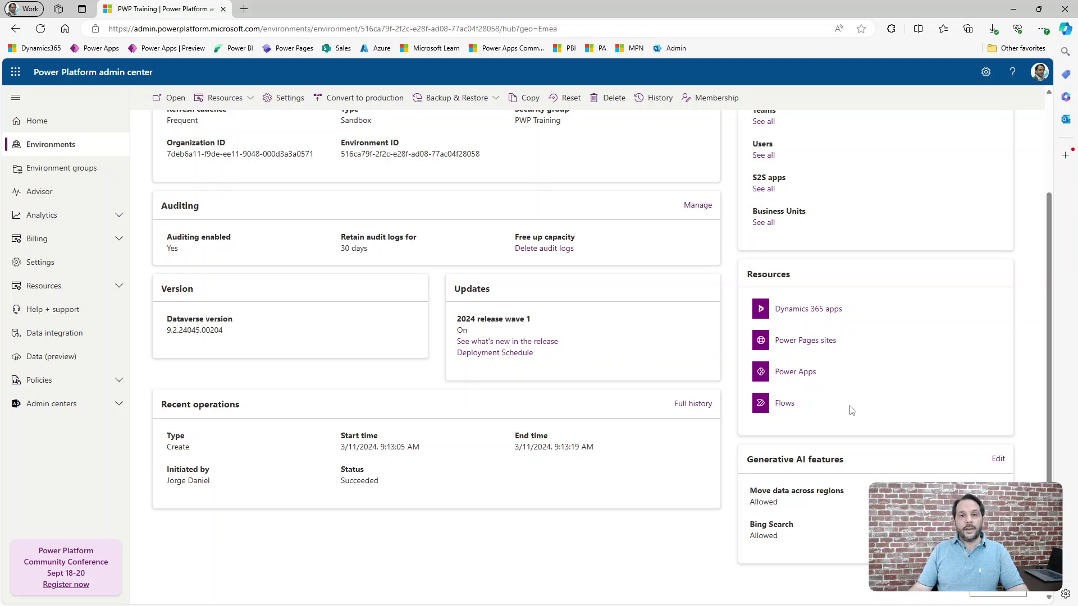
scroll(412, 429, "up", 2)
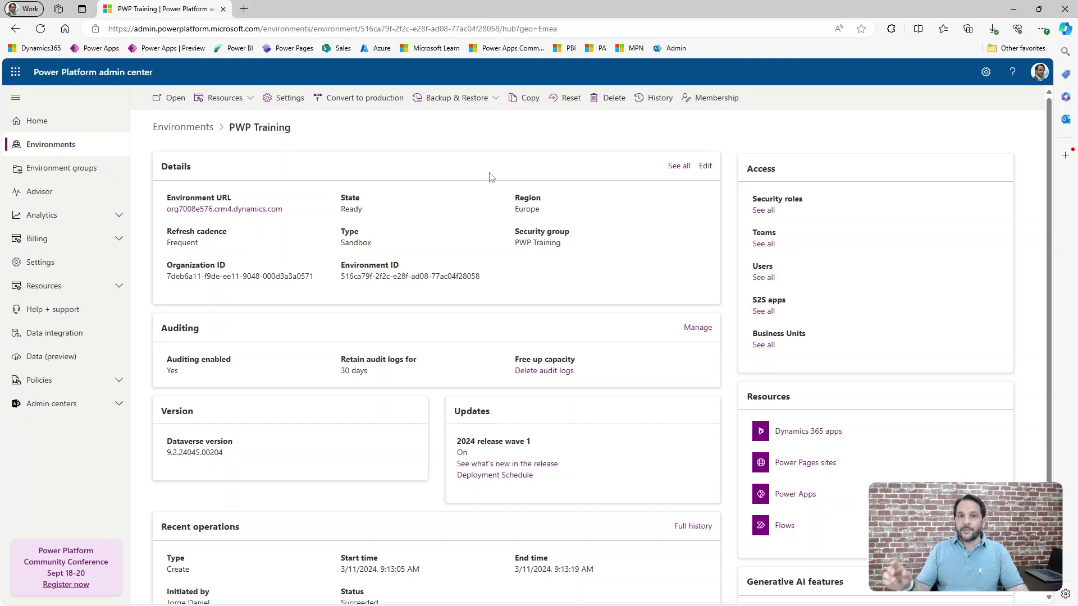
Under Backup & Restore > Restore or manage, pick the June 9, 2024, 1:30 AM backup
left_click(497, 102)
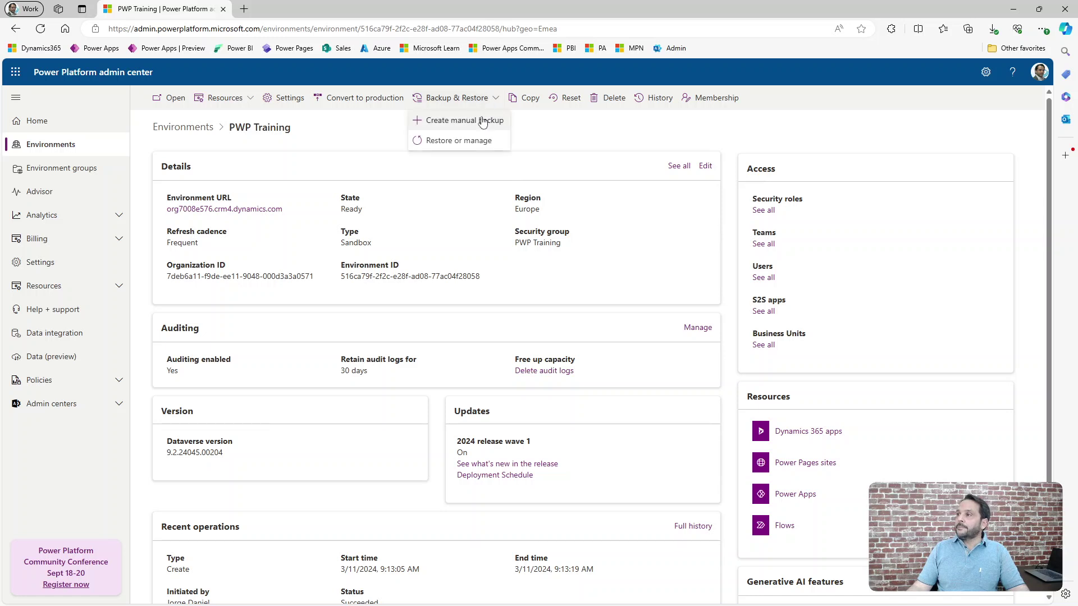
left_click(460, 141)
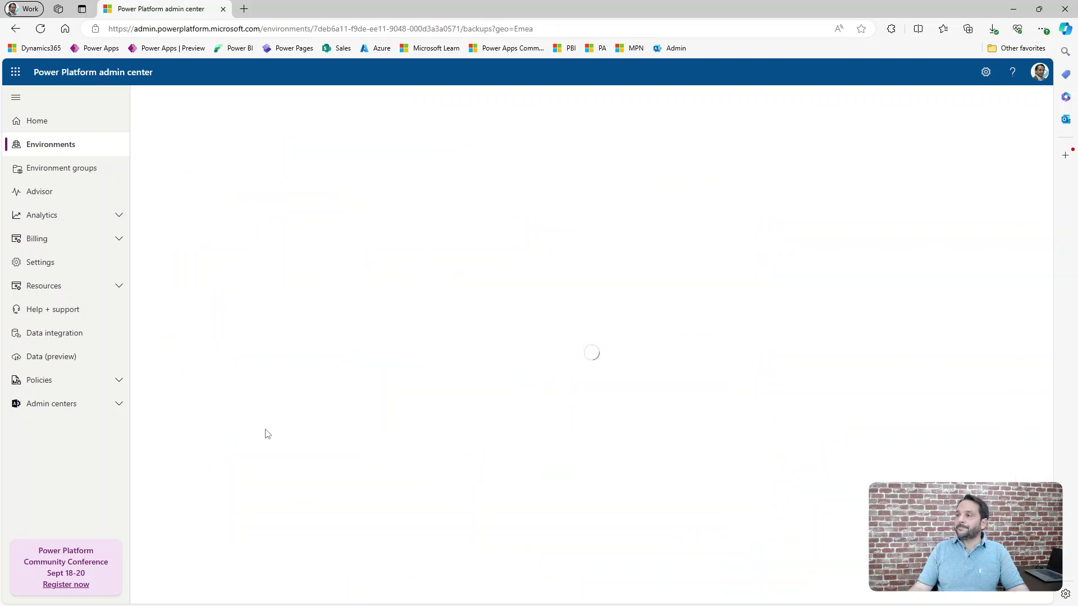
left_click(241, 304)
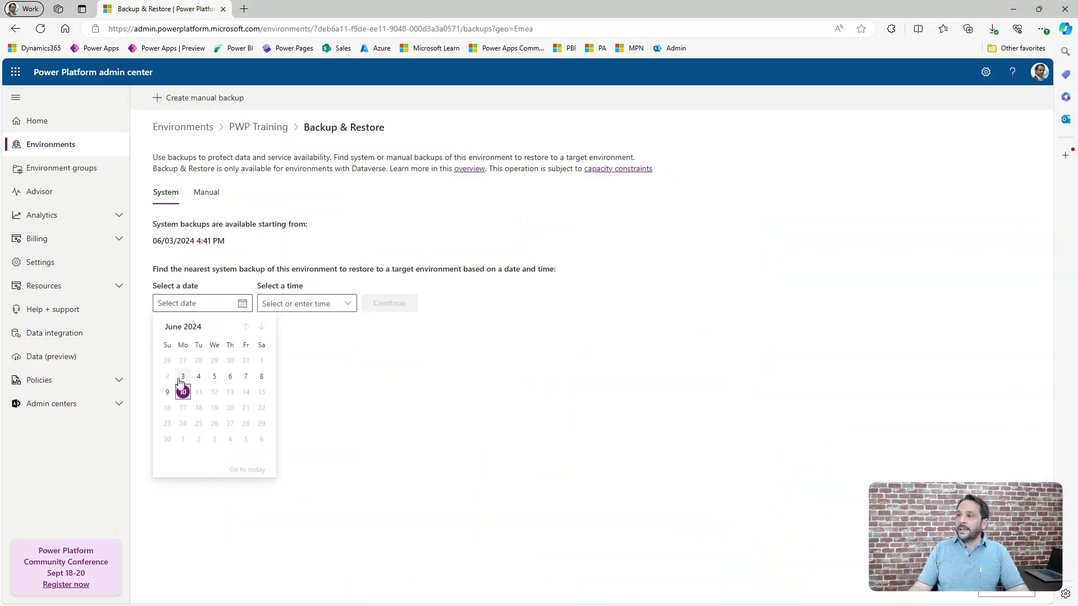
left_click(167, 392)
left_click(348, 303)
left_click(268, 387)
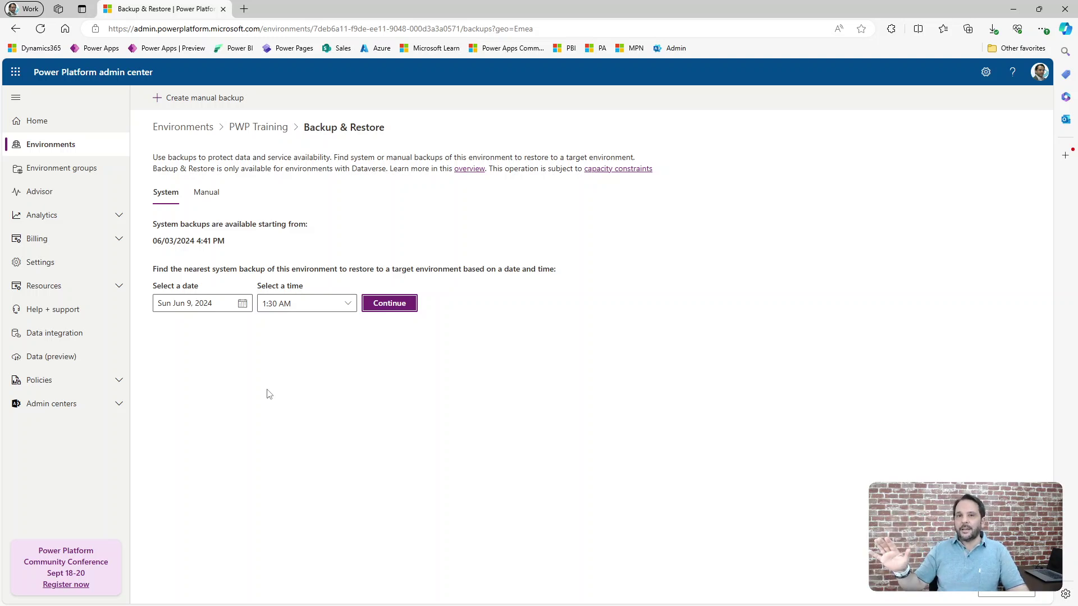
Return to the PWP Training overview and open its Settings page
left_click(251, 128)
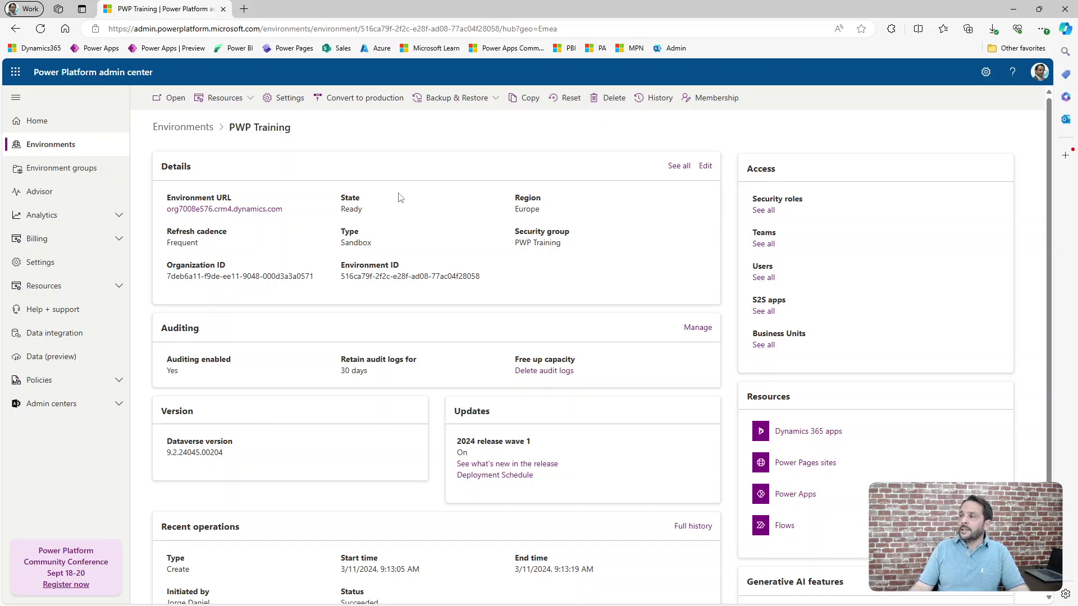
left_click(290, 99)
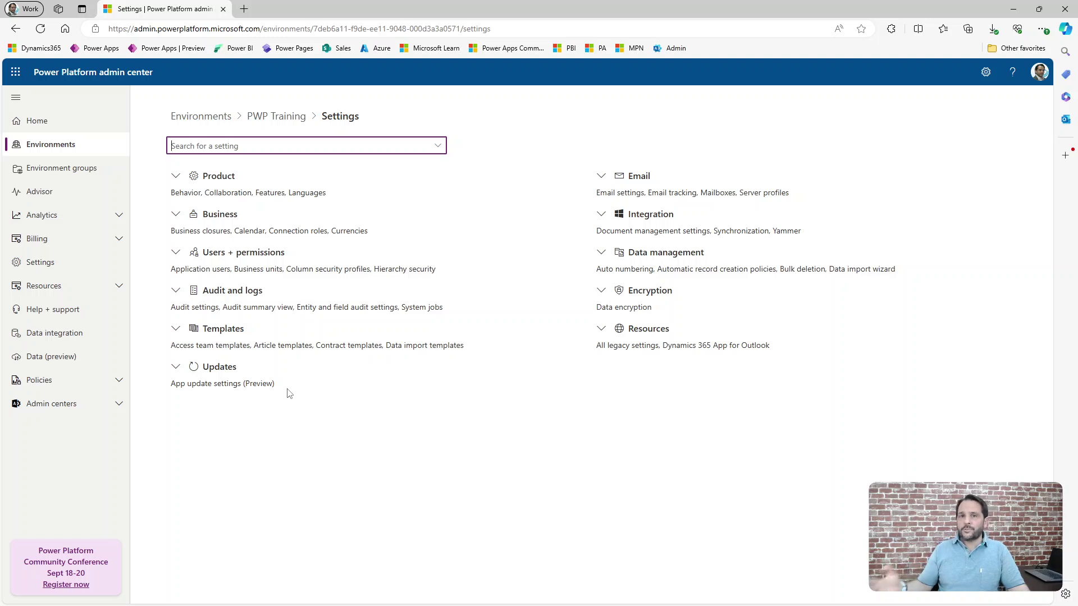
Under Product > Behavior, keep the release channel at Monthly channel and return to Settings
left_click(176, 177)
left_click(184, 196)
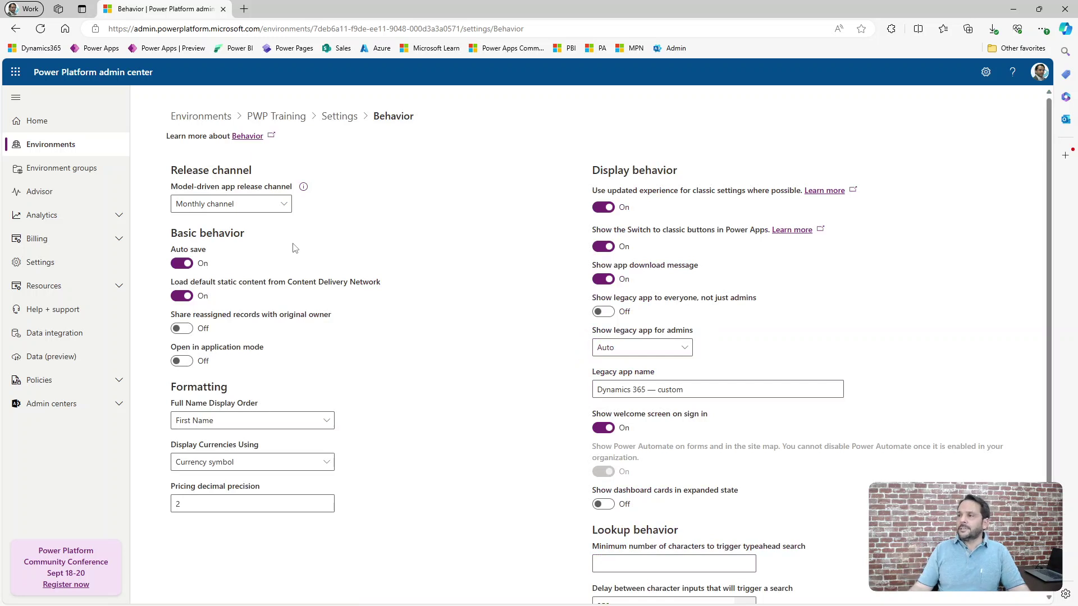
left_click(278, 206)
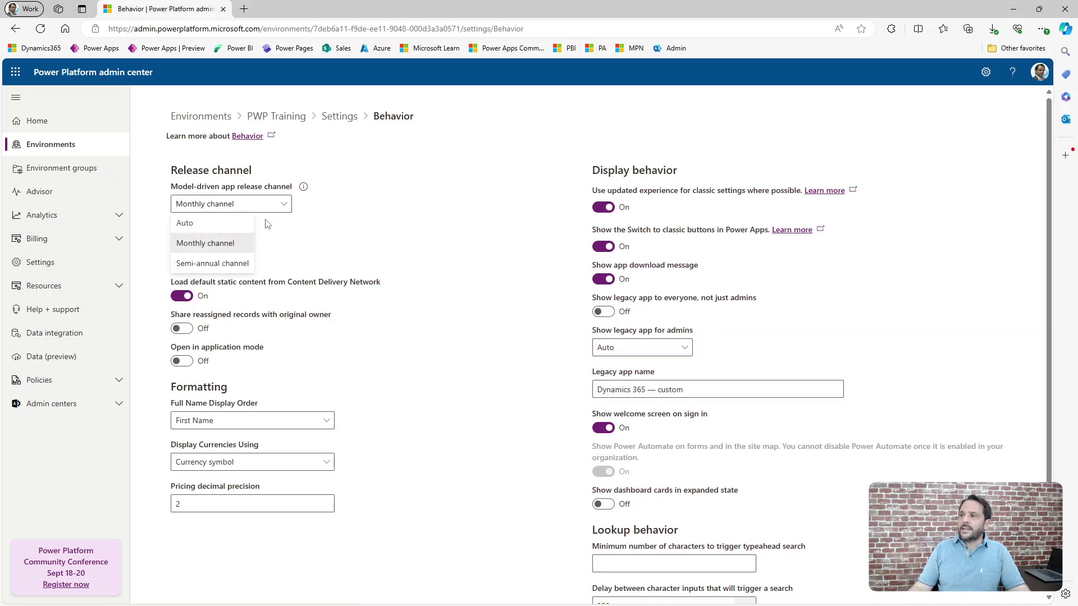
left_click(229, 247)
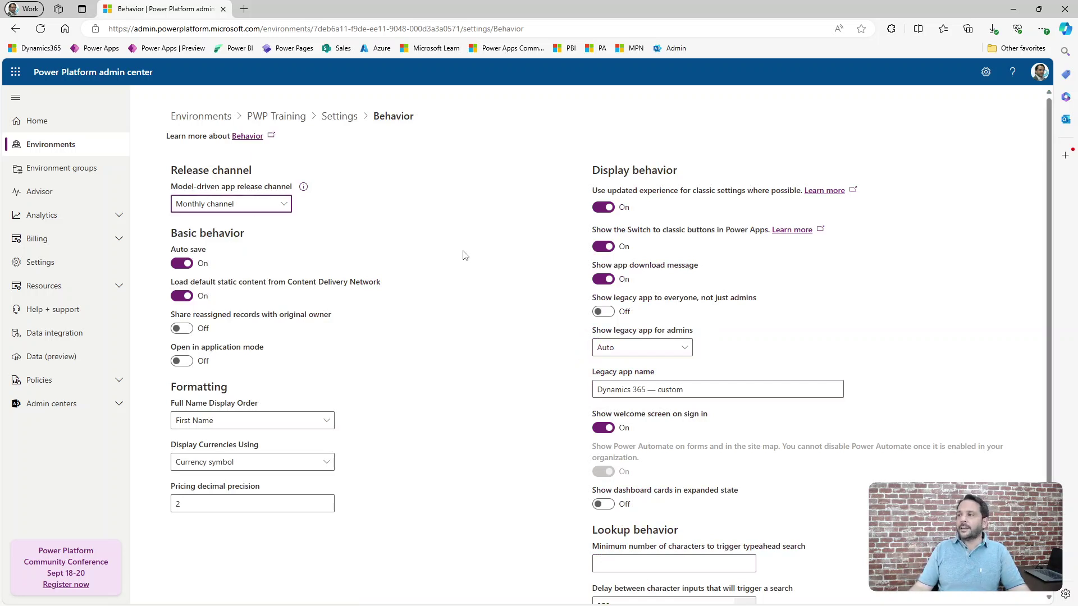
left_click(340, 119)
left_click(175, 178)
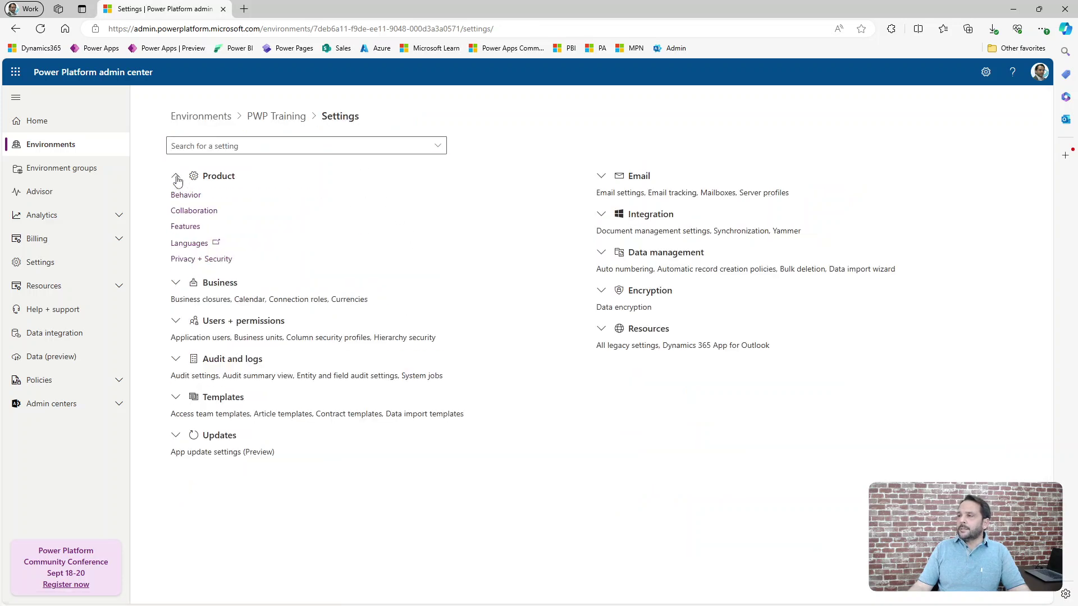
left_click(184, 230)
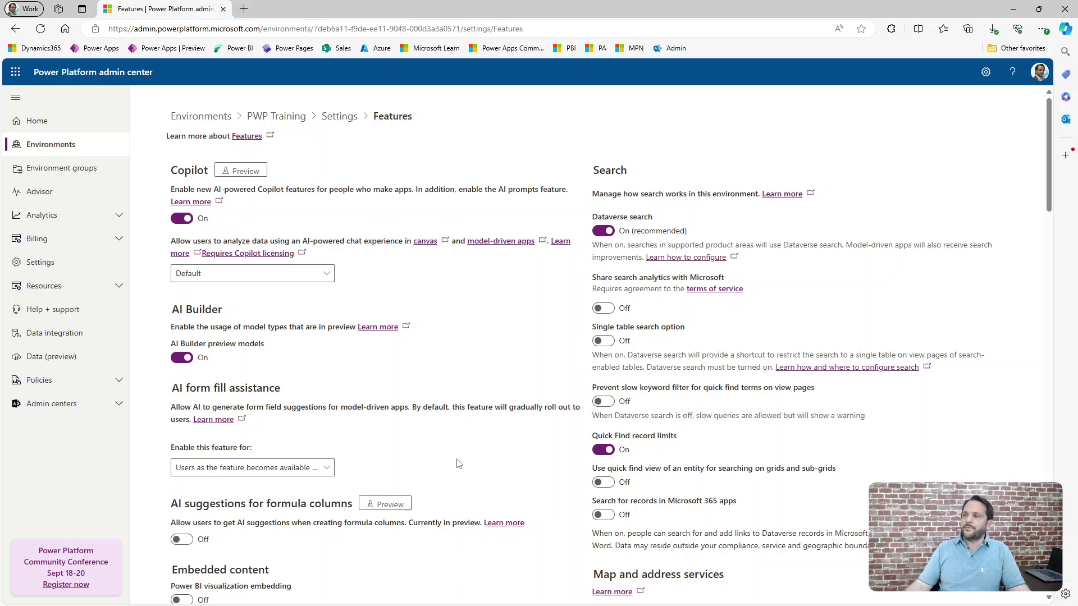
scroll(428, 337, "down", 3)
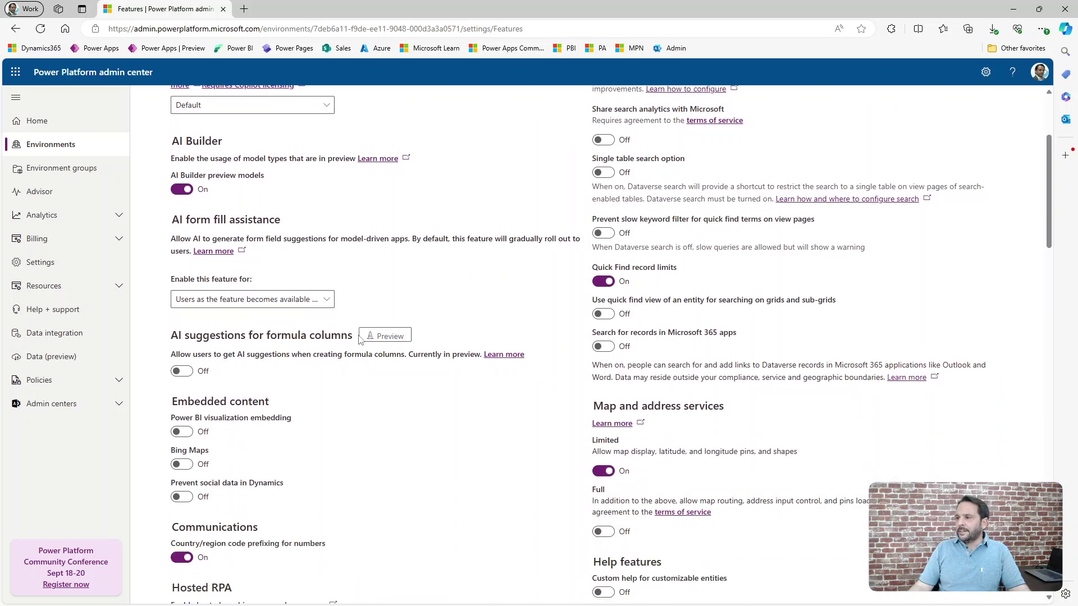
left_click(182, 465)
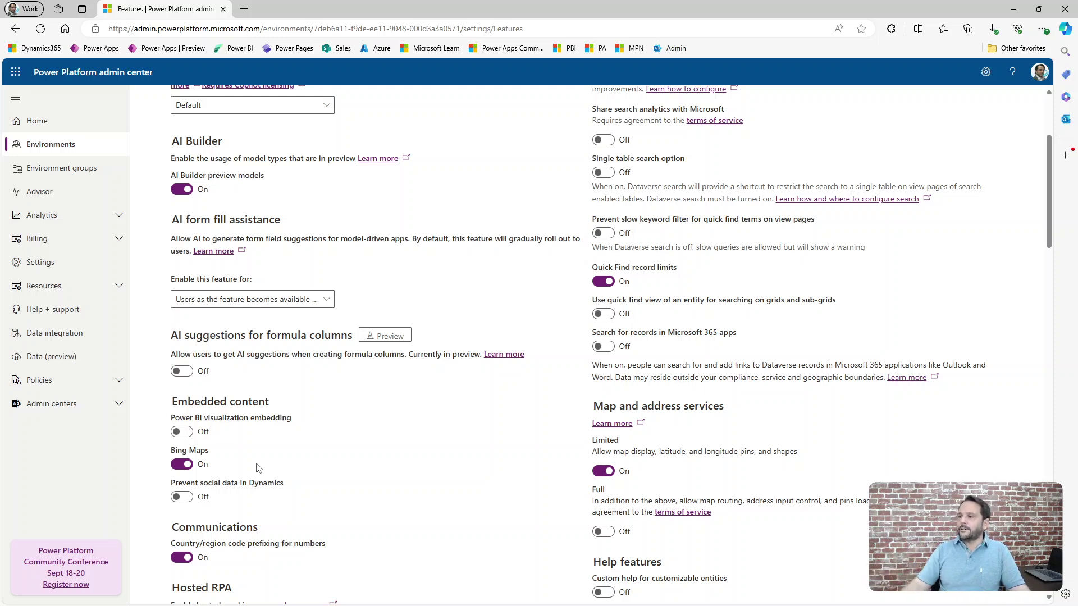
scroll(222, 444, "down", 2)
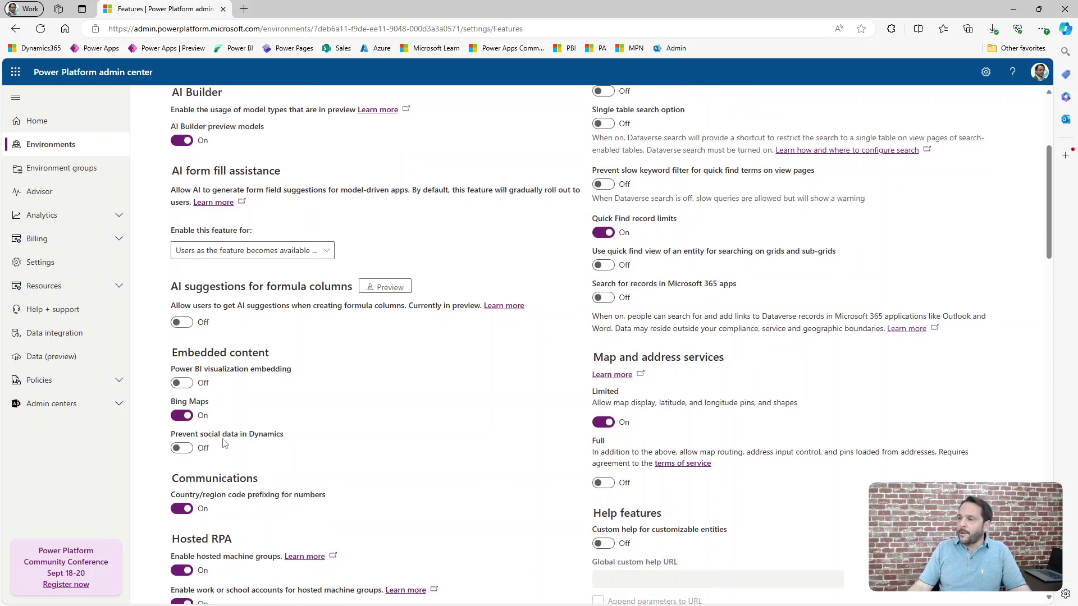
scroll(292, 370, "down", 10)
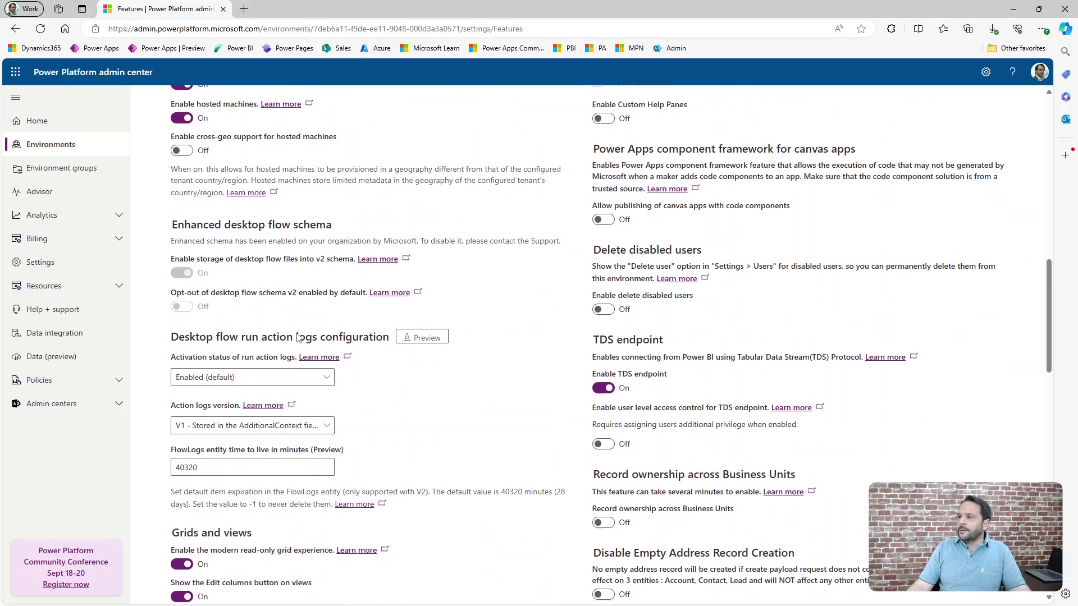
scroll(297, 336, "down", 12)
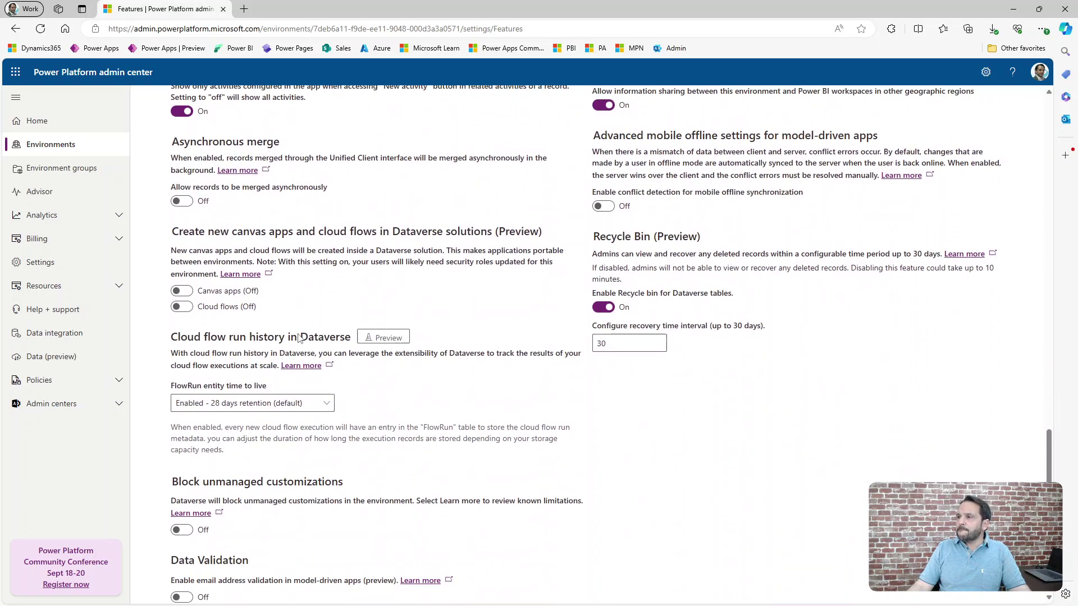
scroll(300, 337, "down", 4)
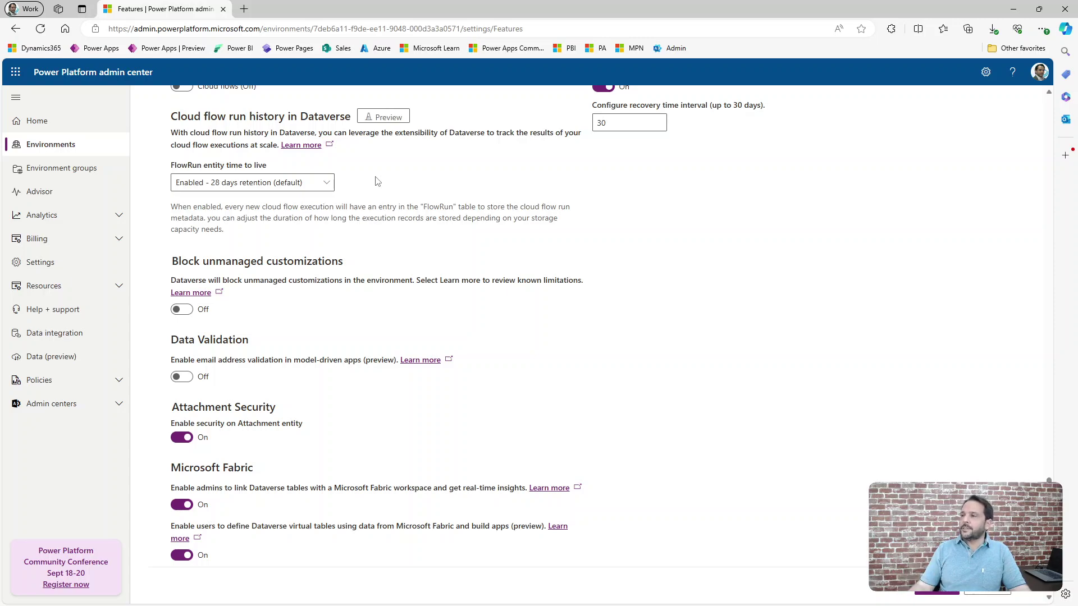
scroll(593, 418, "up", 12)
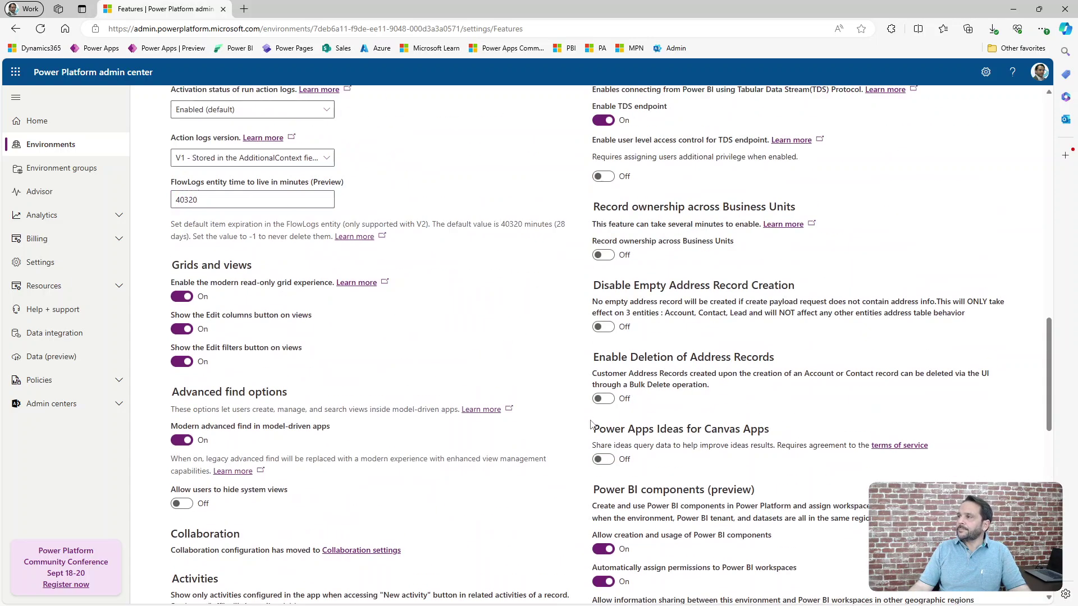
scroll(590, 425, "up", 15)
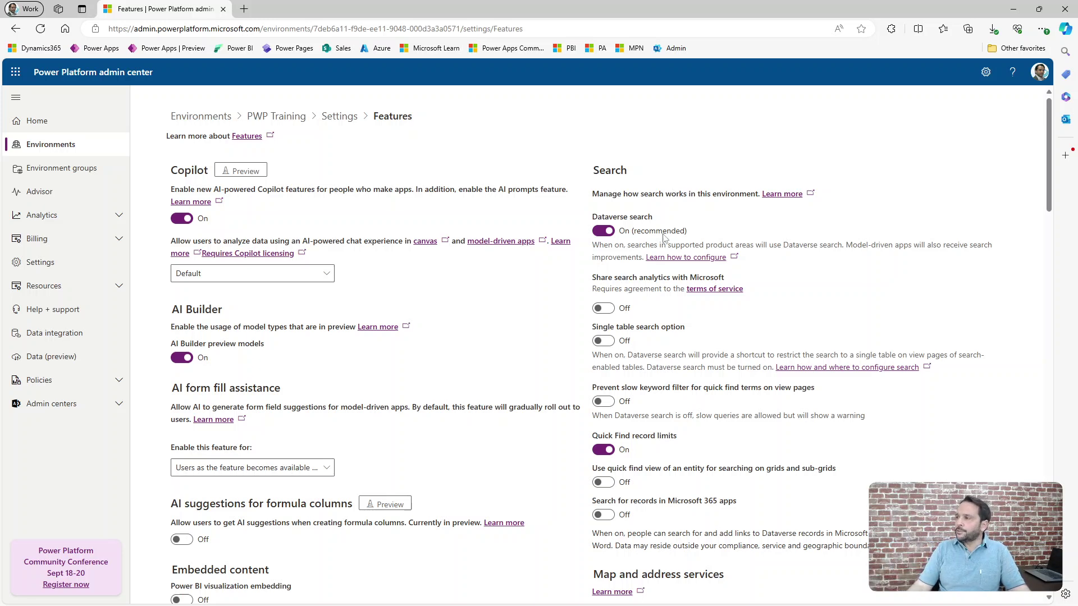
scroll(690, 305, "down", 10)
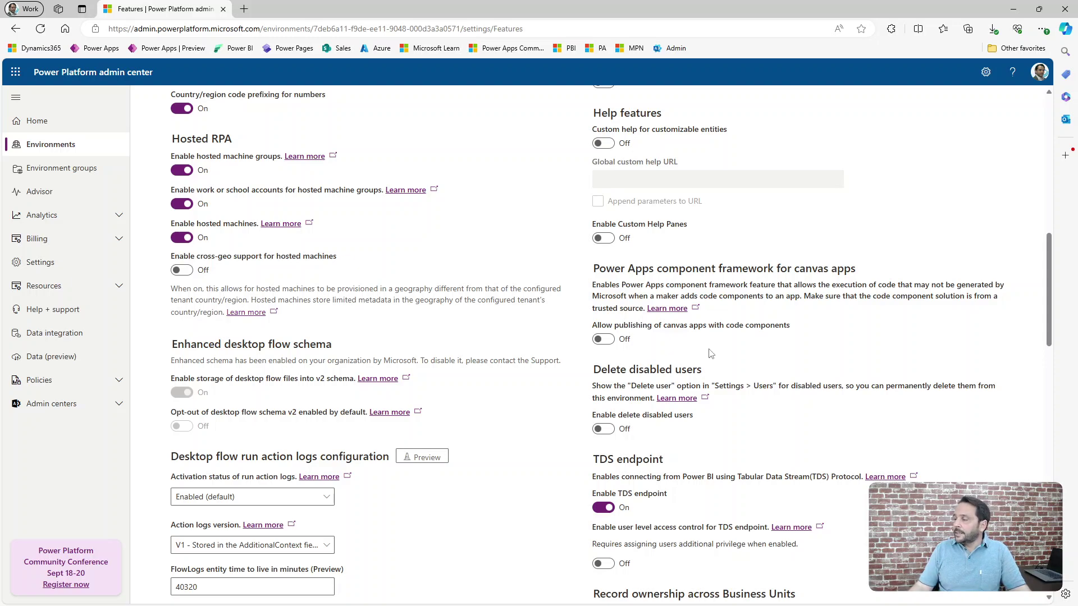
scroll(705, 354, "down", 8)
scroll(667, 331, "down", 7)
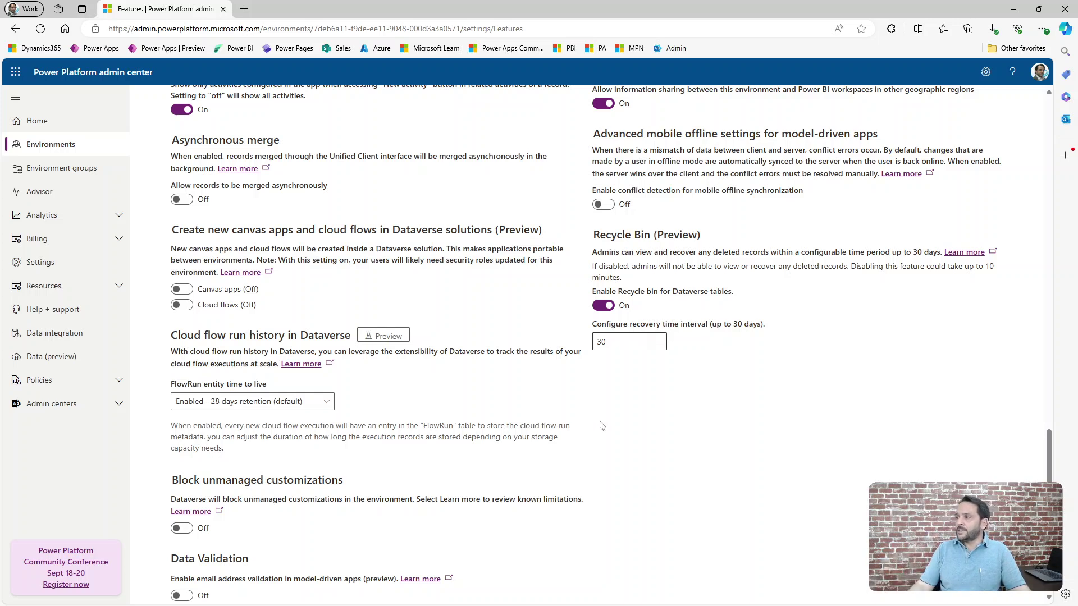
scroll(447, 426, "up", 20)
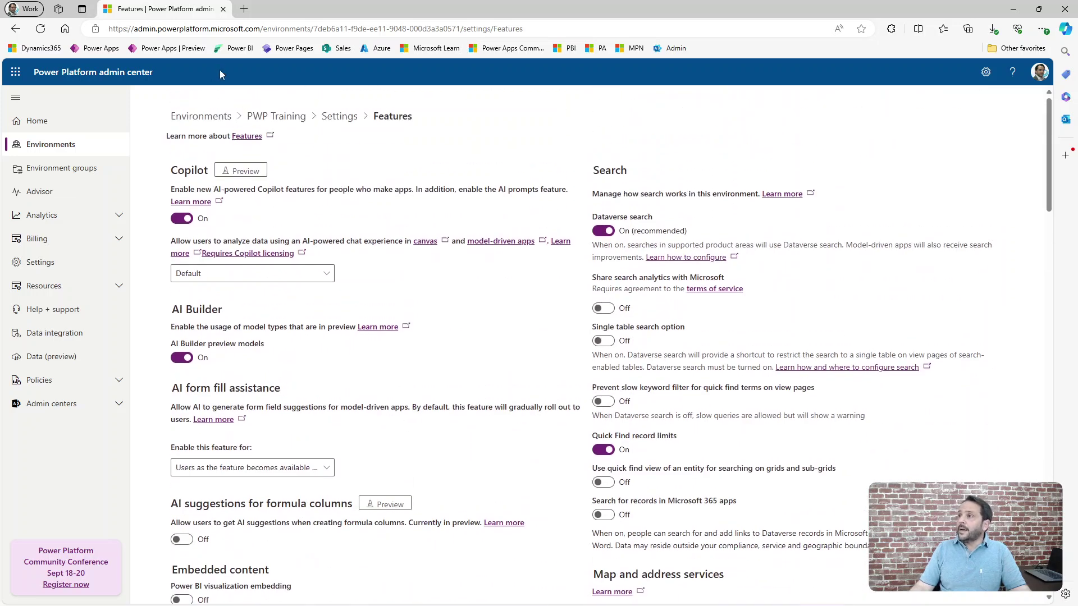
Discard the Features changes, view and close Languages, then expand the Business section
left_click(330, 123)
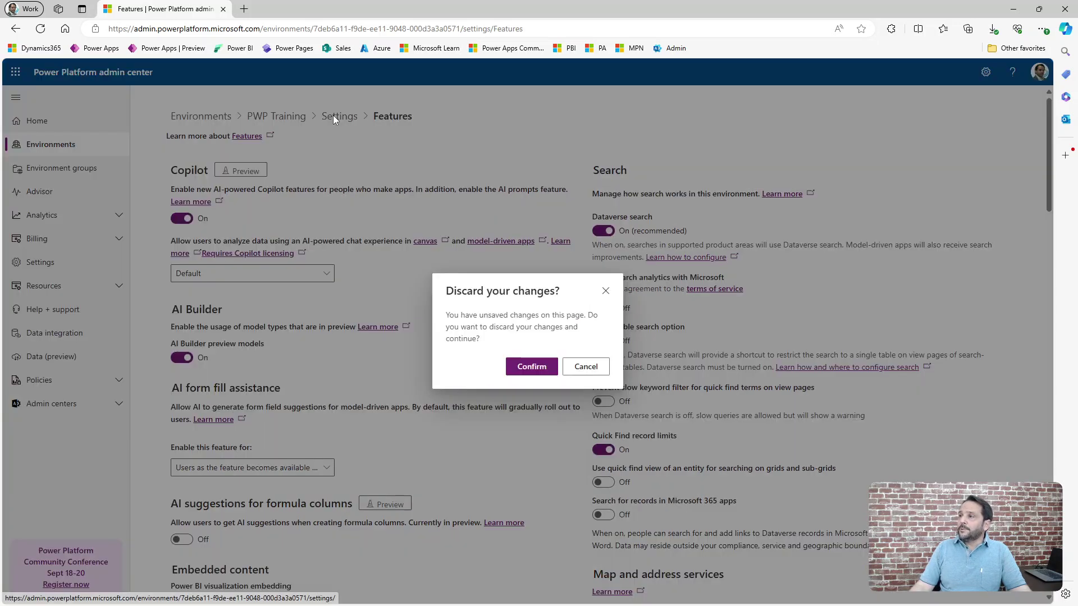
left_click(525, 368)
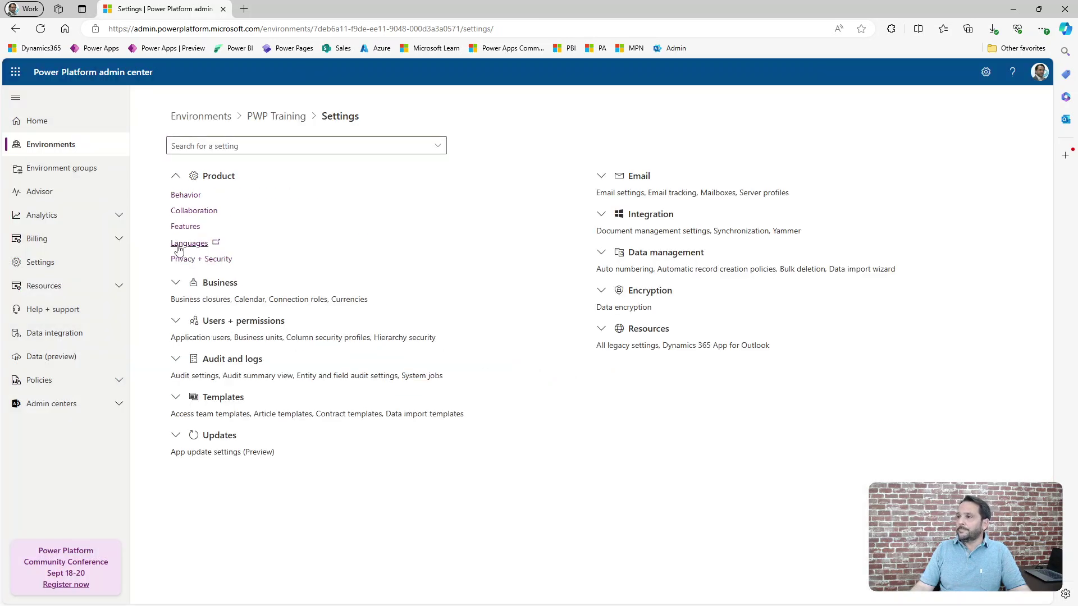
left_click(178, 244)
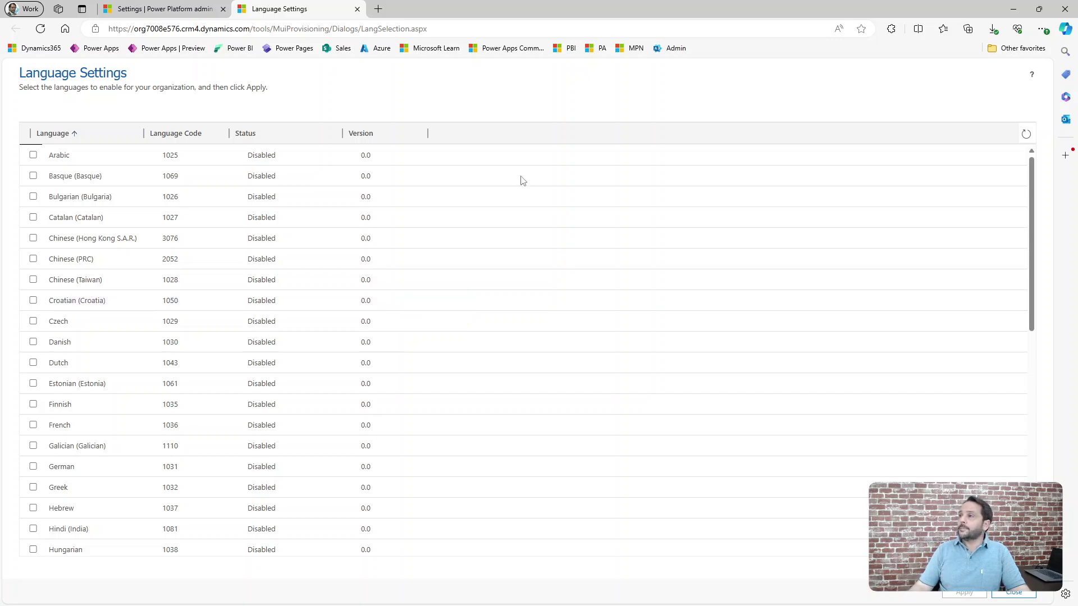
left_click(357, 9)
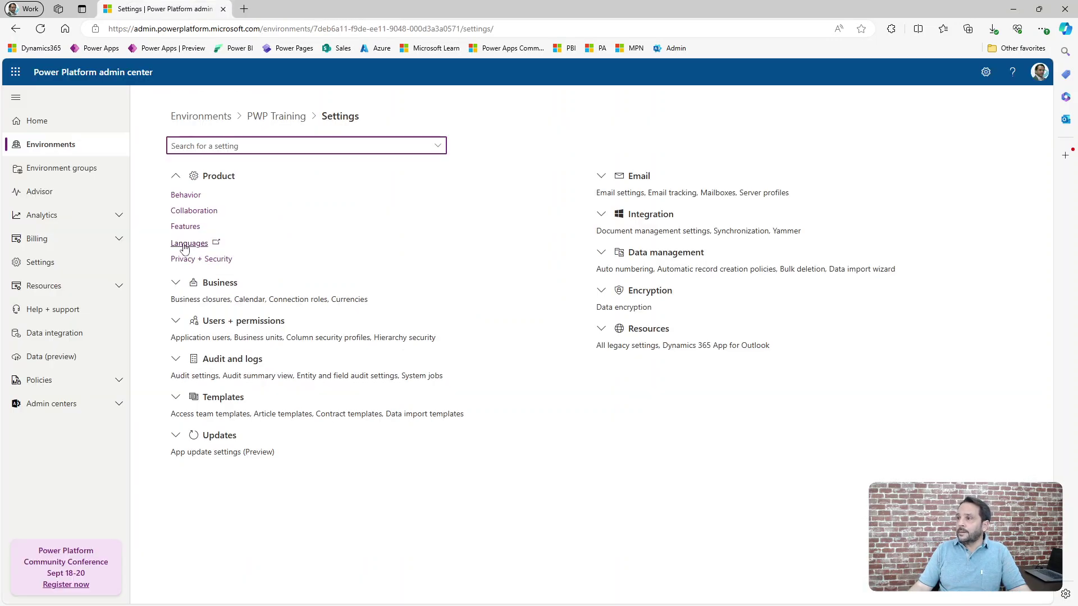
left_click(175, 284)
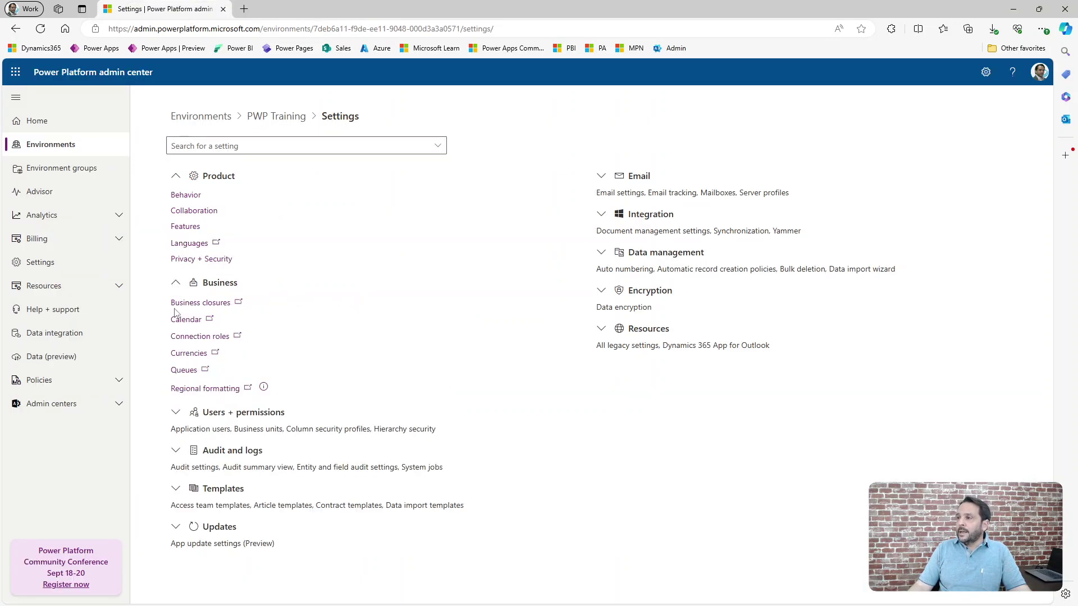
left_click(183, 354)
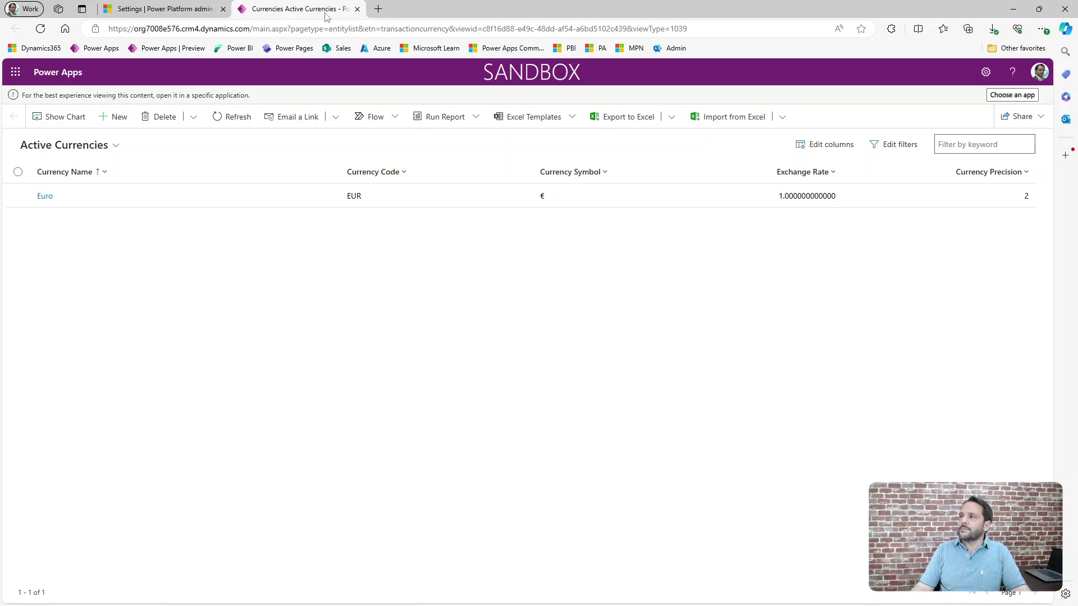
left_click(357, 9)
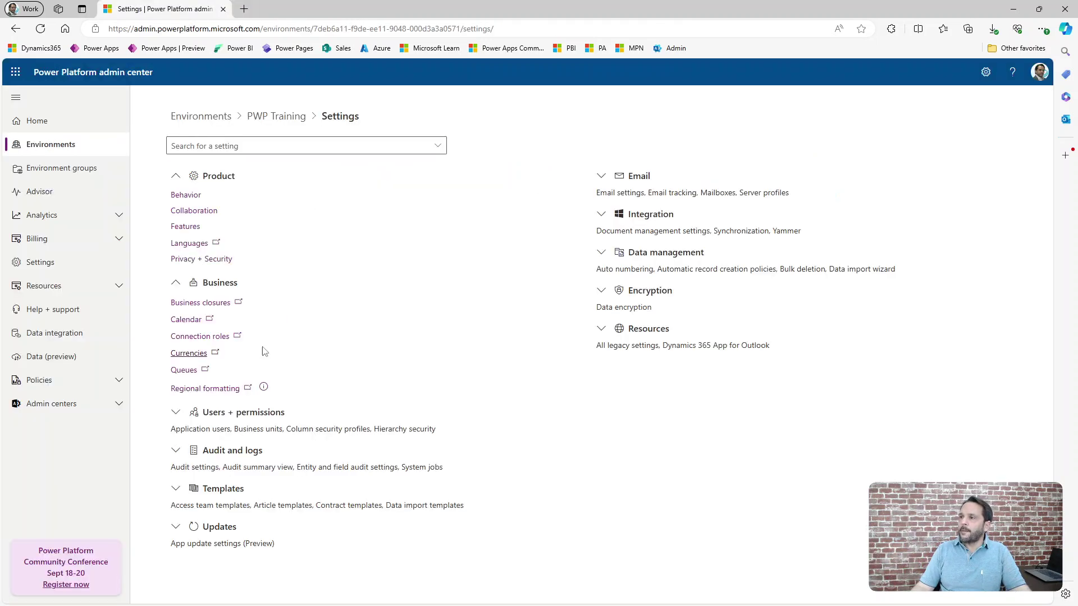
left_click(176, 284)
Expand Users + permissions, scroll through its links, then collapse it again
left_click(176, 323)
scroll(176, 329, "down", 1)
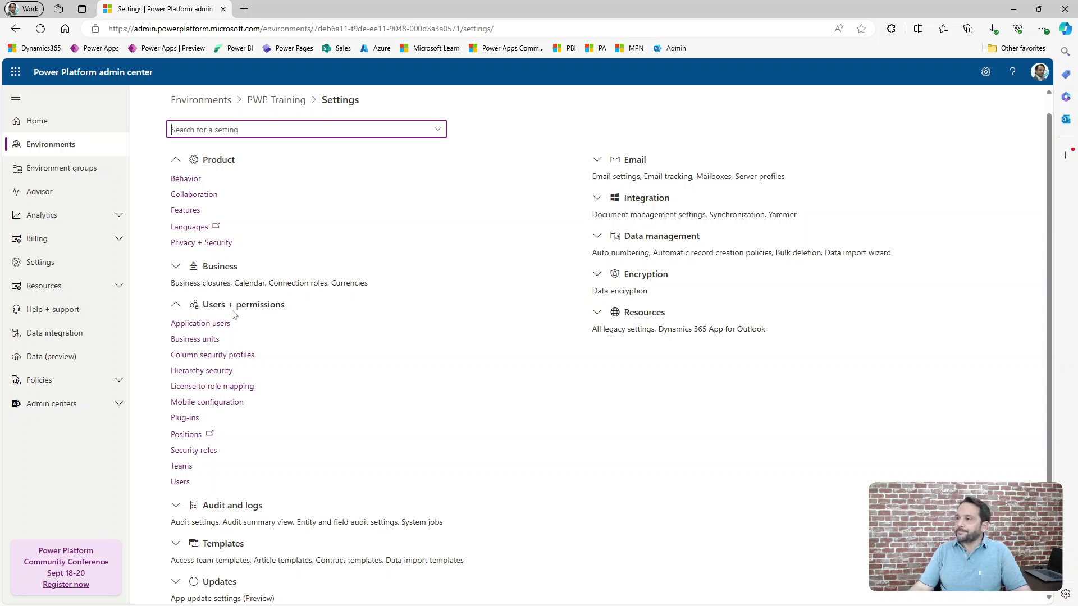
left_click(176, 306)
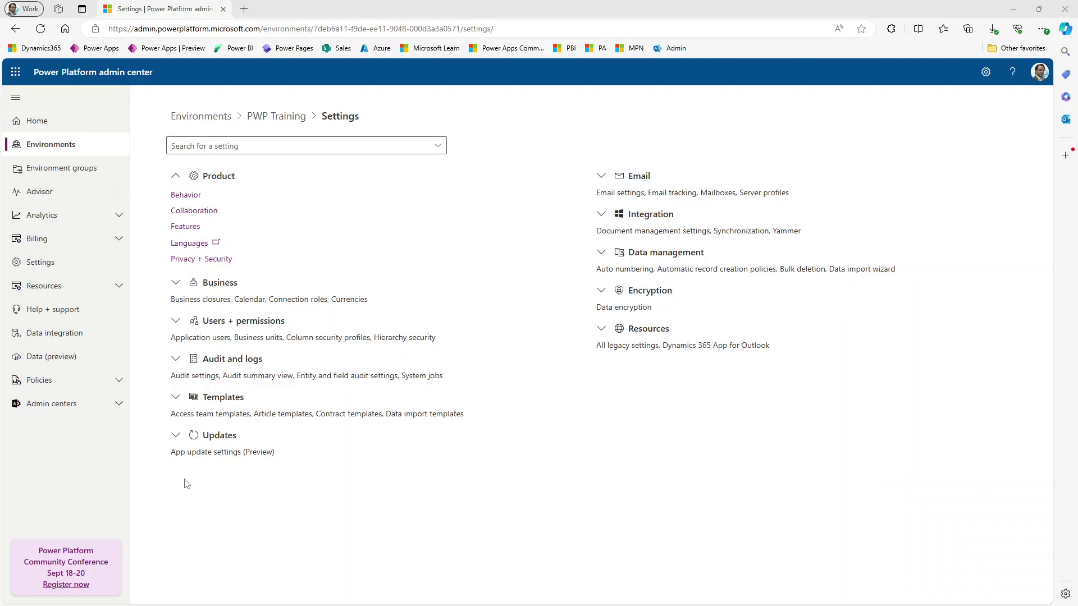
Expand the Templates section, then the Email section, on the Settings page
left_click(176, 401)
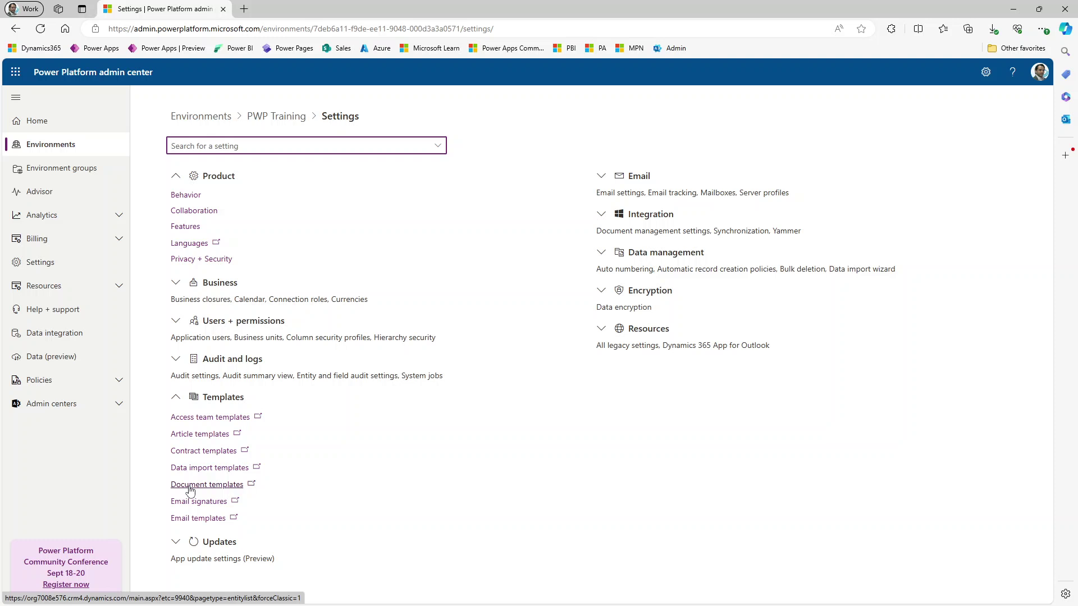
left_click(601, 176)
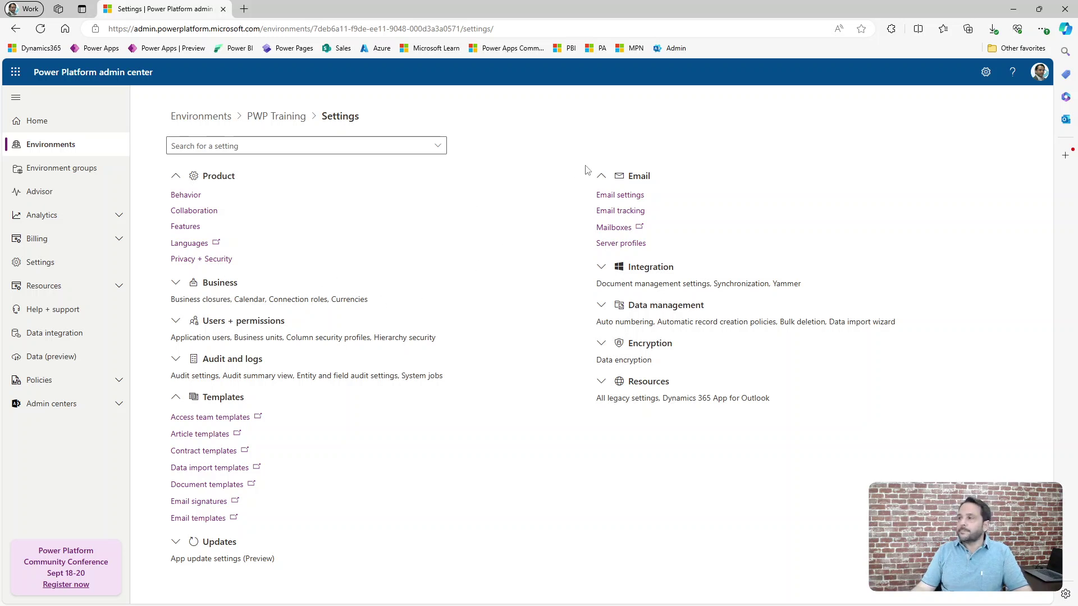
Collapse Email and expand the Integration and Data management sections
left_click(602, 177)
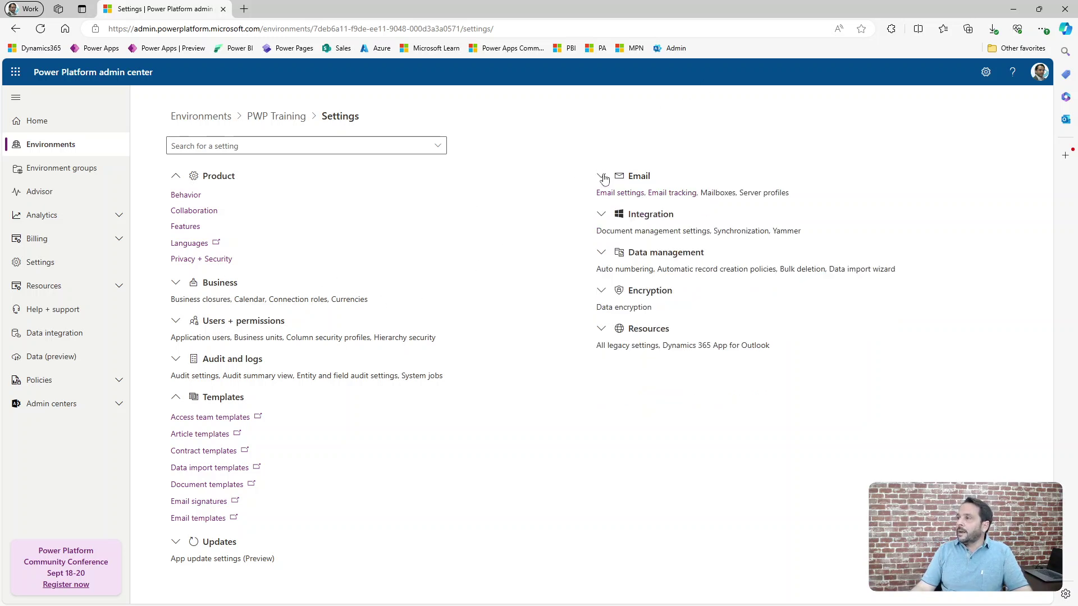
left_click(601, 215)
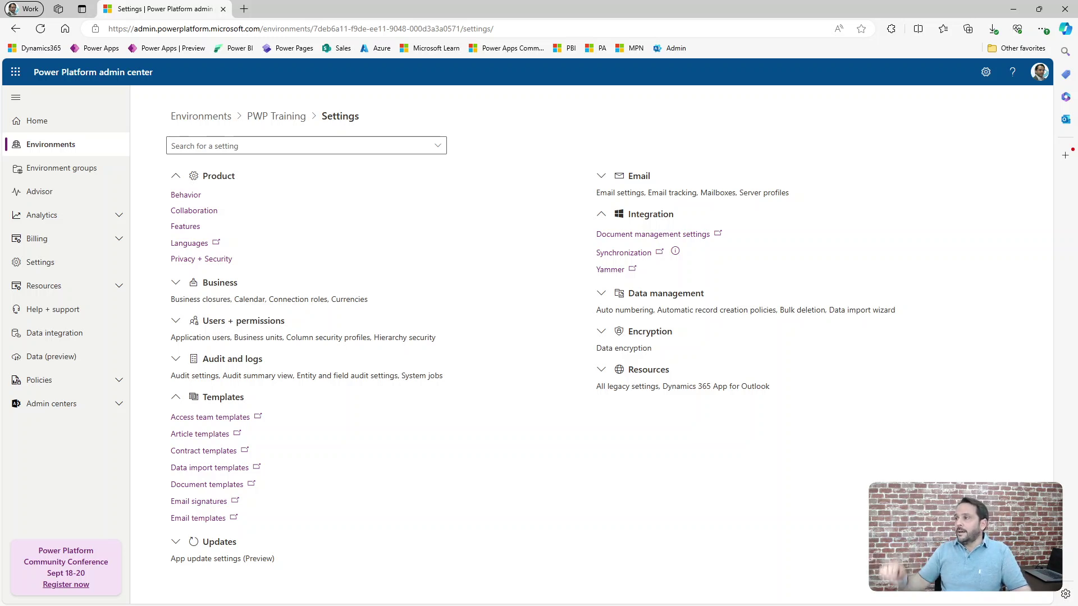
left_click(602, 294)
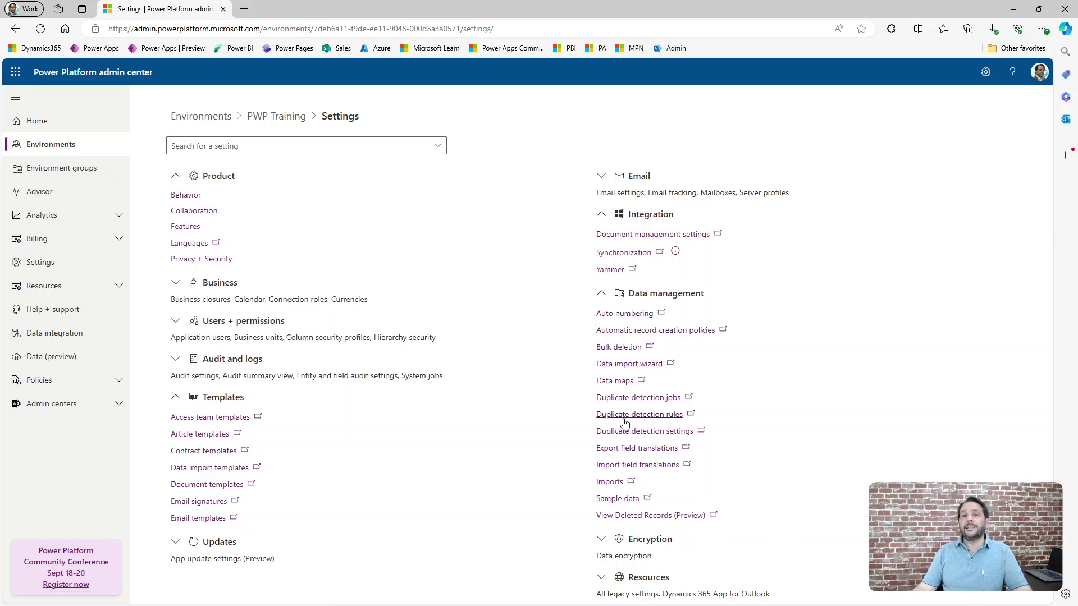
Review the eight published duplicate detection rules in Dynamics 365, then go back to the admin center Settings
left_click(628, 422)
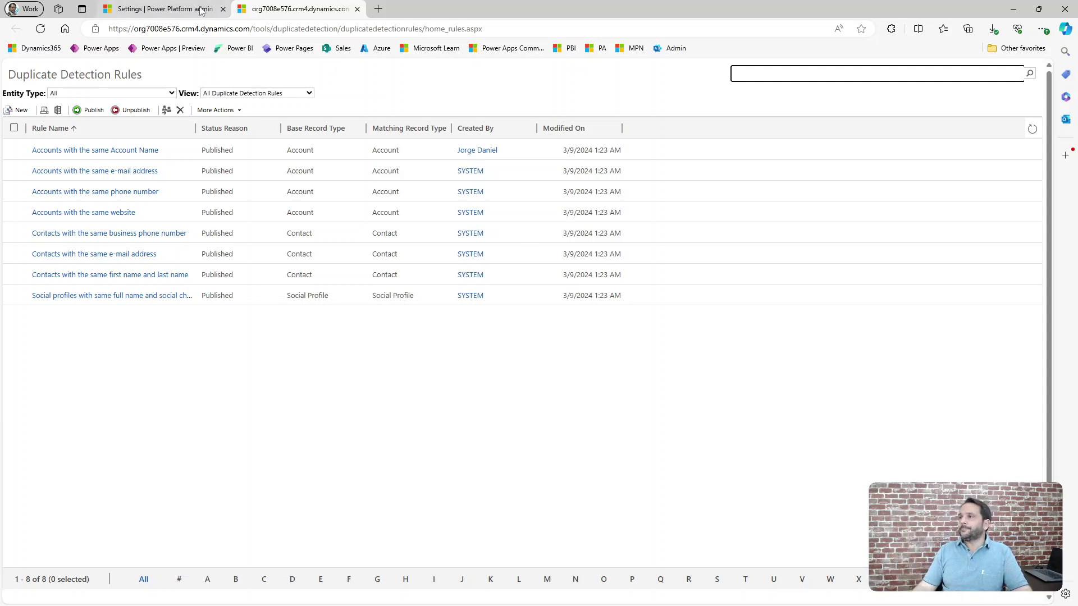
left_click(160, 9)
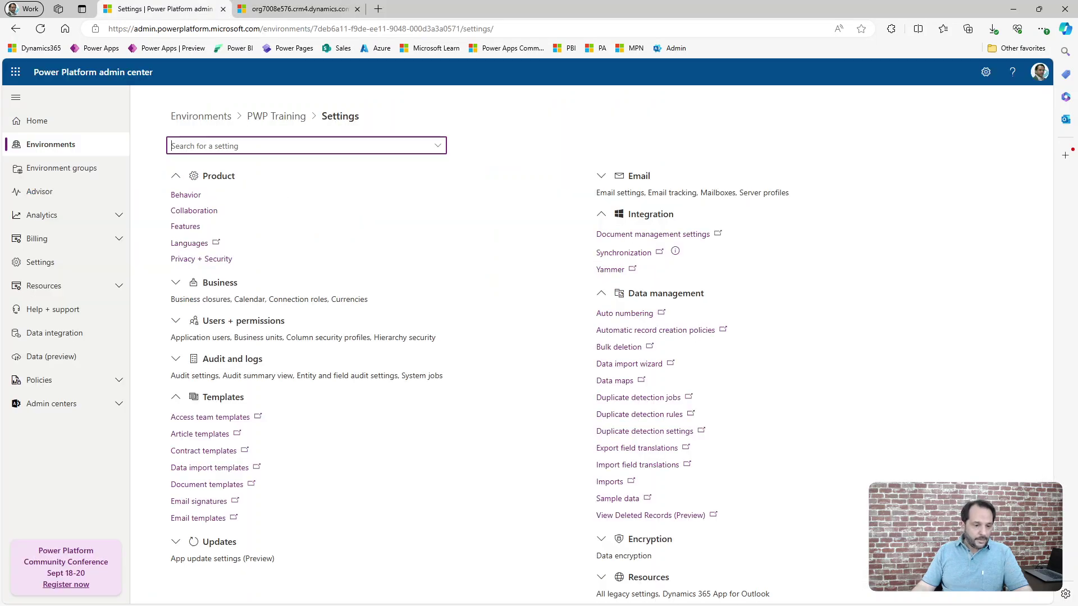